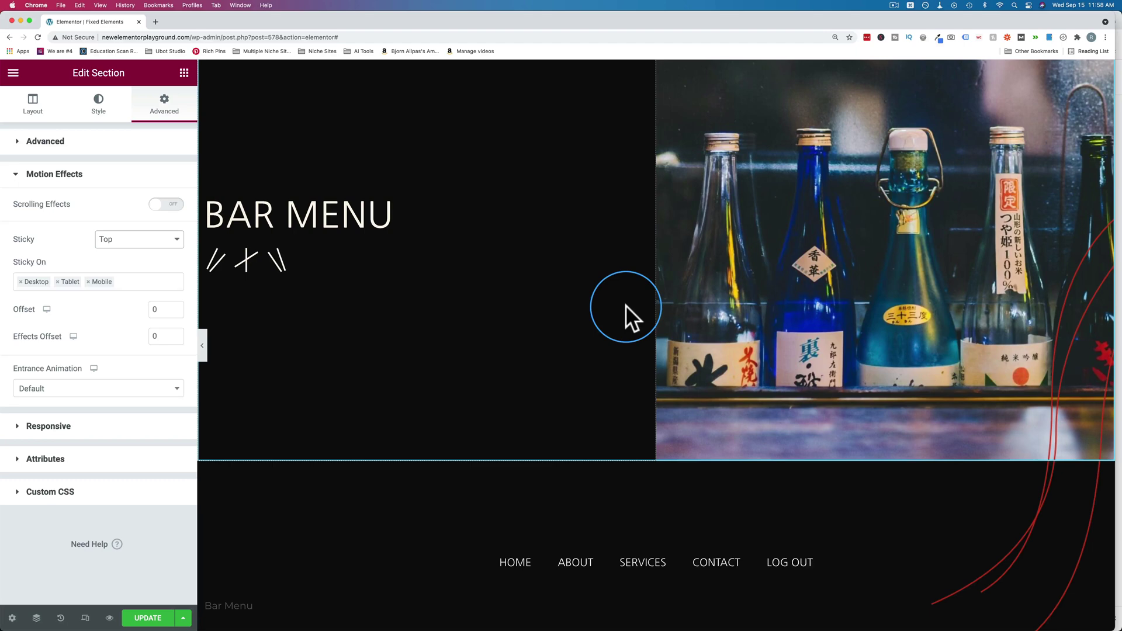
Scroll down through the Bar Menu page in the editor preview.
scroll(625, 304, down, 5)
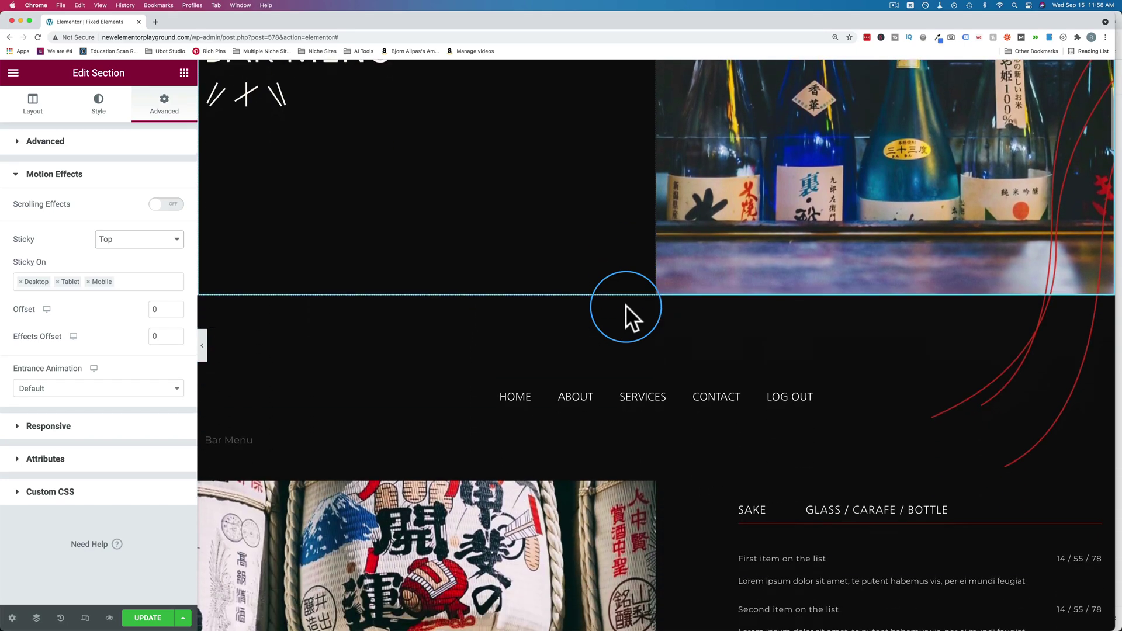
scroll(625, 304, down, 2)
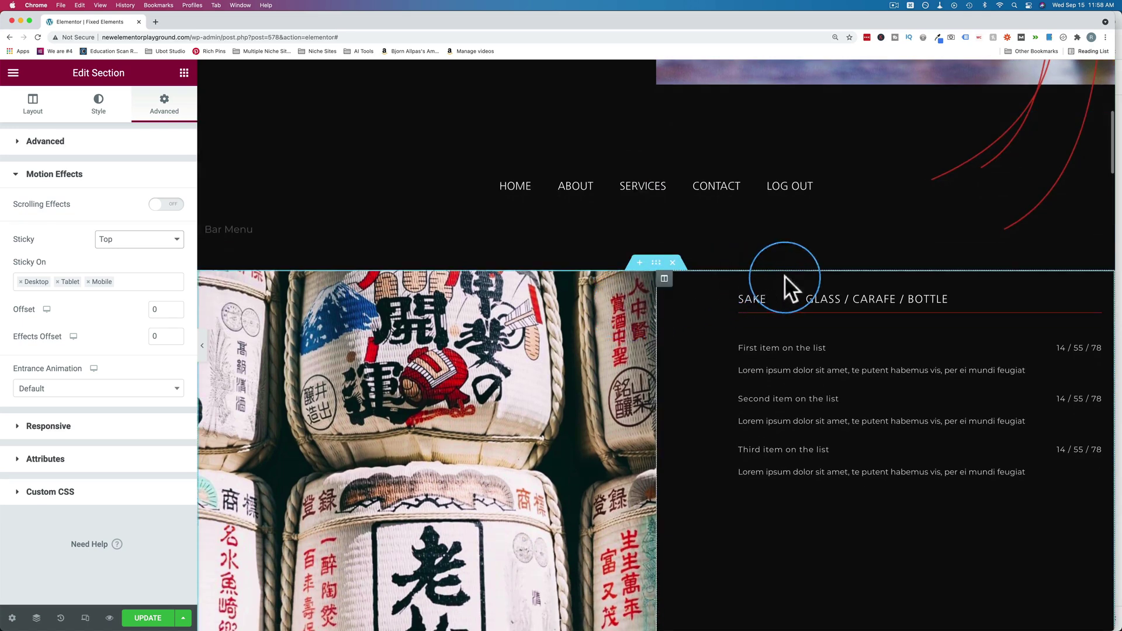
scroll(633, 312, down, 4)
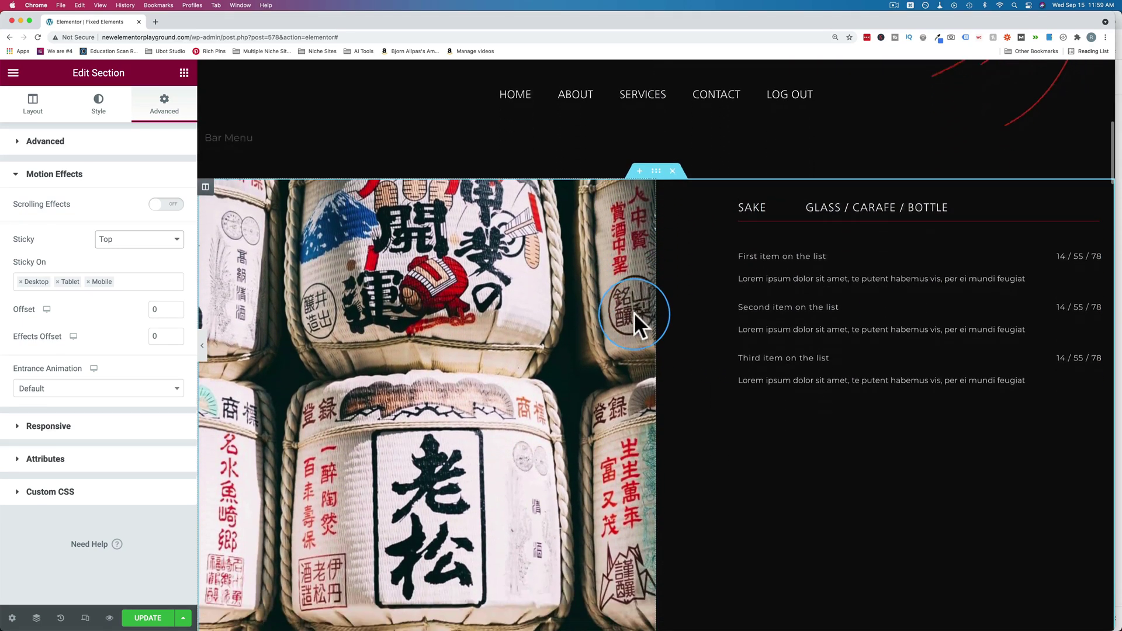
scroll(634, 312, down, 3)
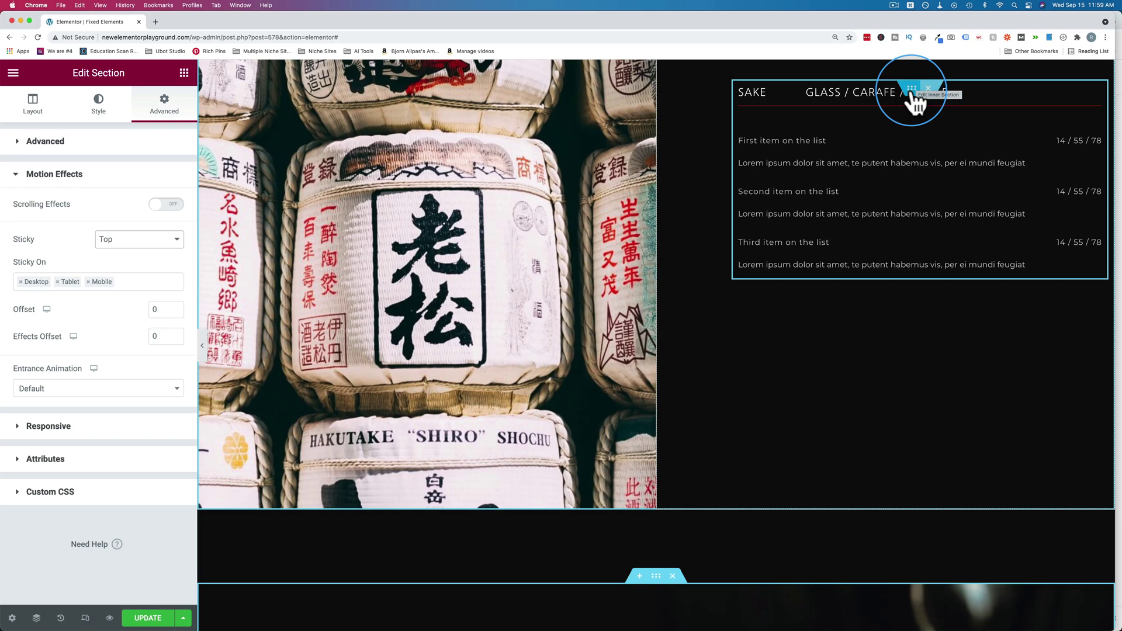
scroll(828, 234, down, 6)
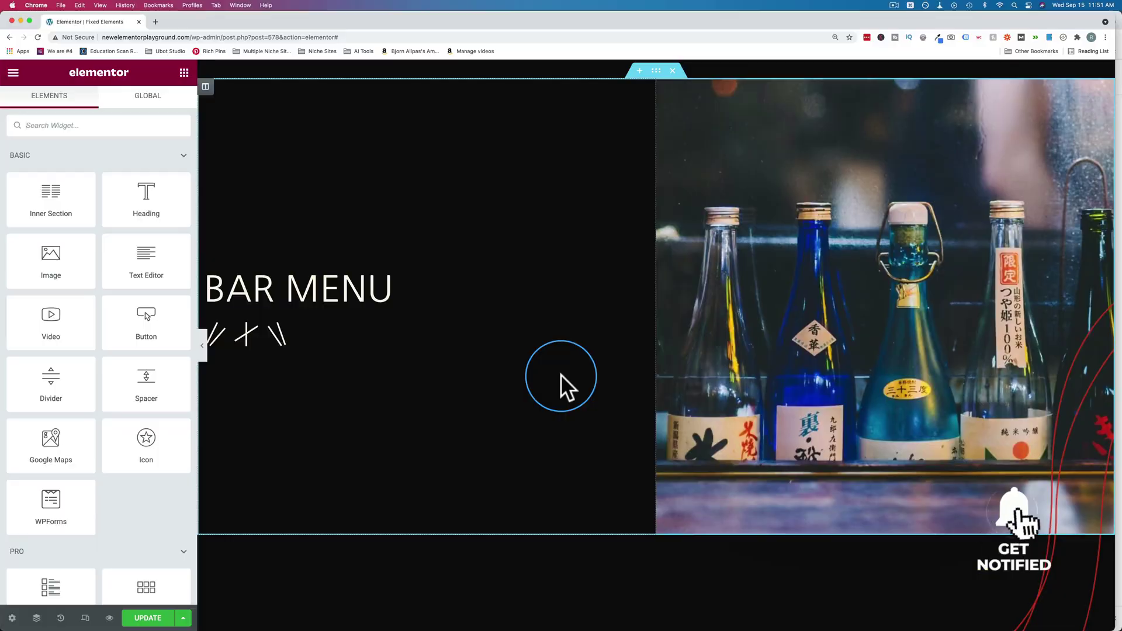
scroll(560, 374, down, 10)
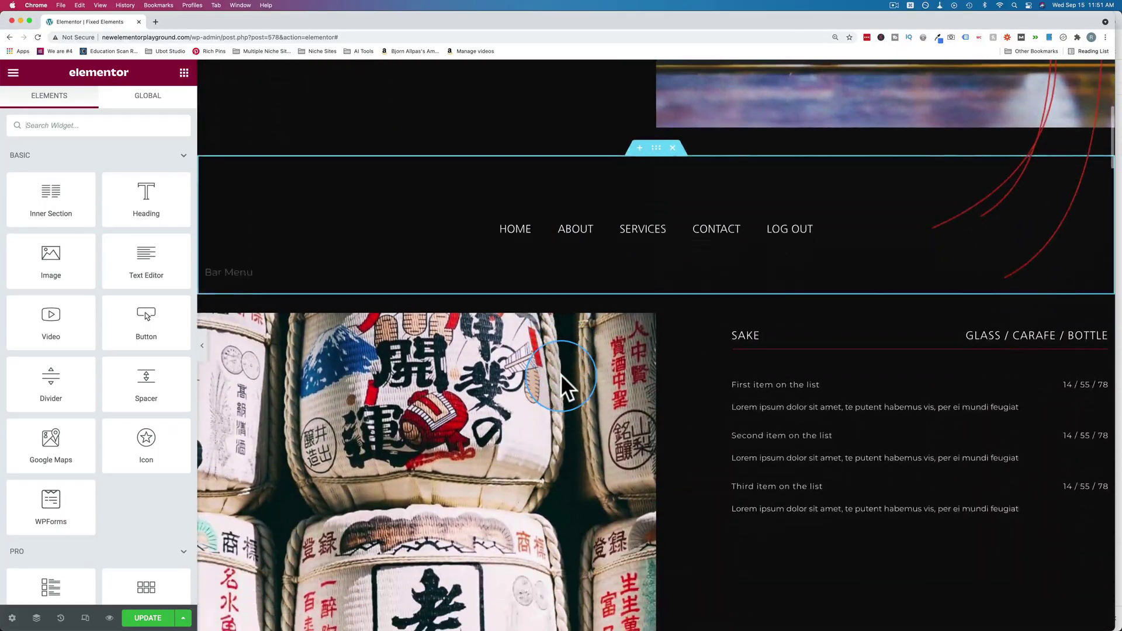
scroll(560, 373, down, 5)
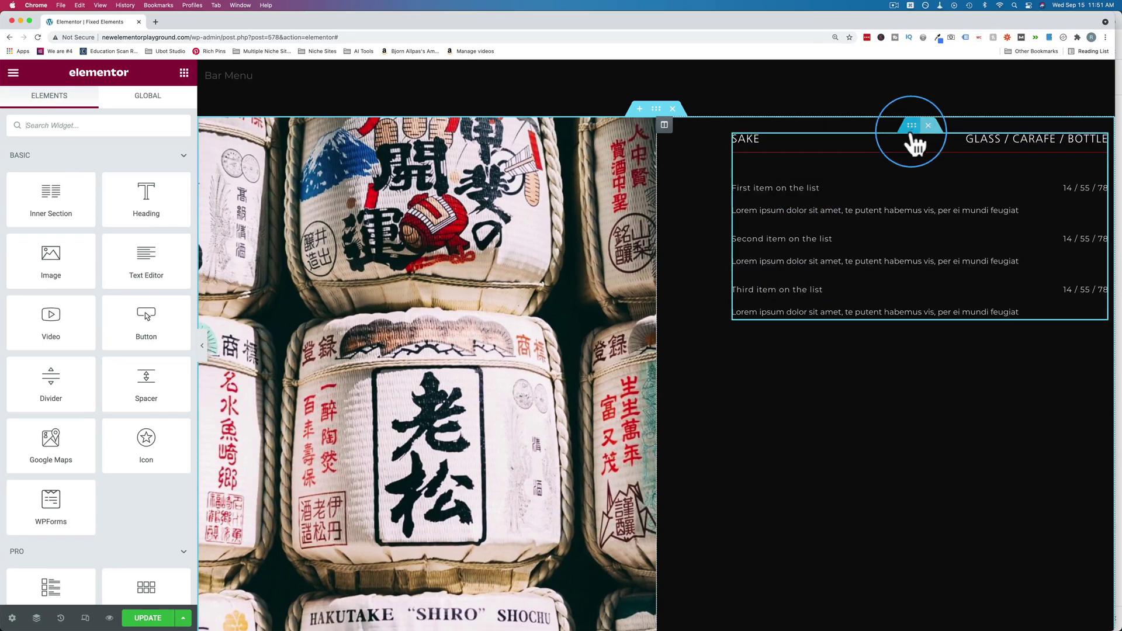
scroll(865, 257, up, 2)
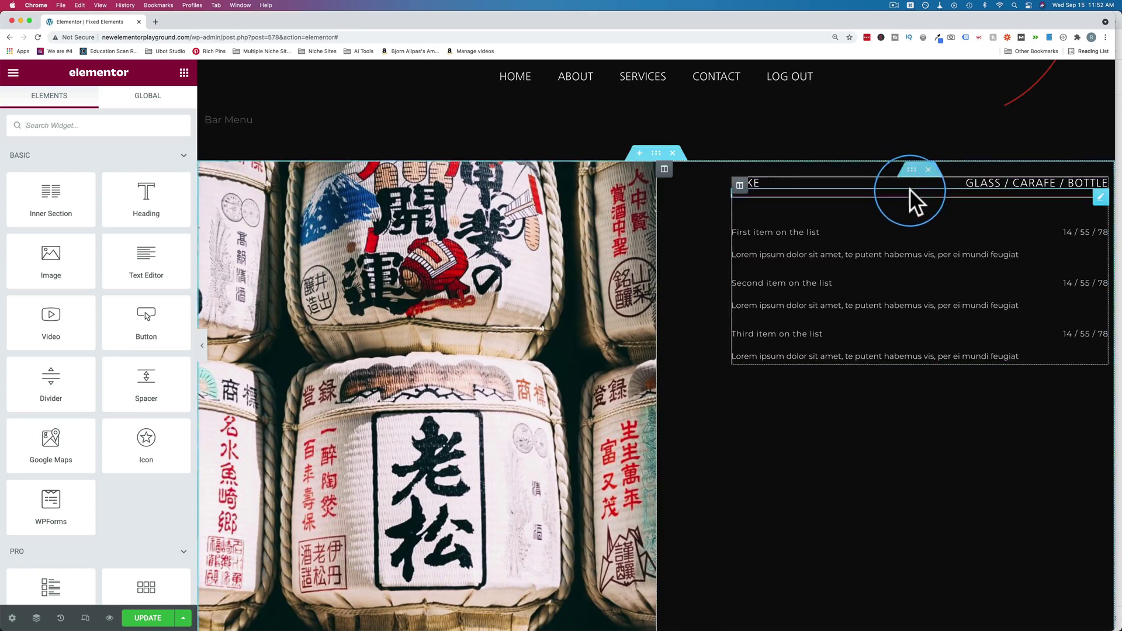
Set the Sake list's inner section to Sticky: Top, then scroll the preview to test it.
click(912, 171)
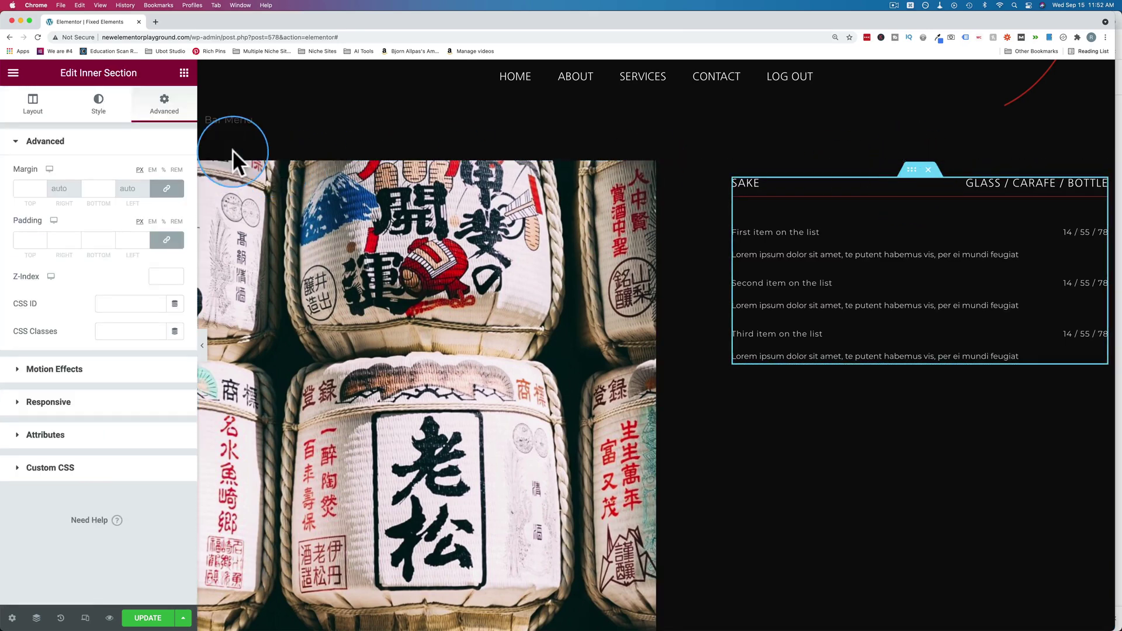
click(138, 374)
click(116, 239)
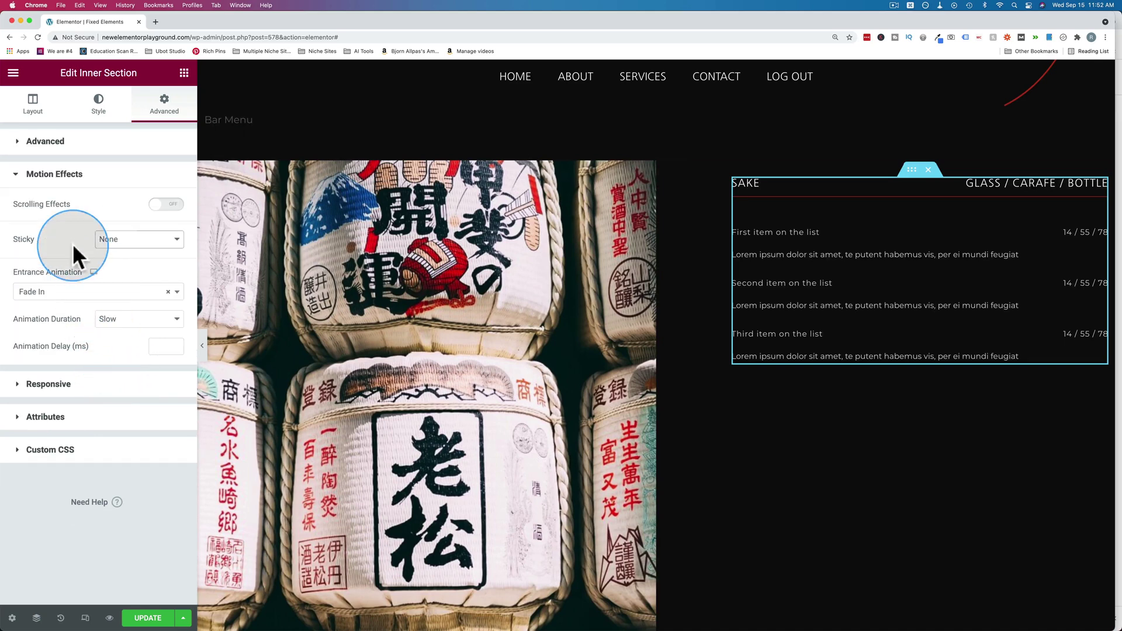
click(107, 251)
scroll(678, 228, down, 1)
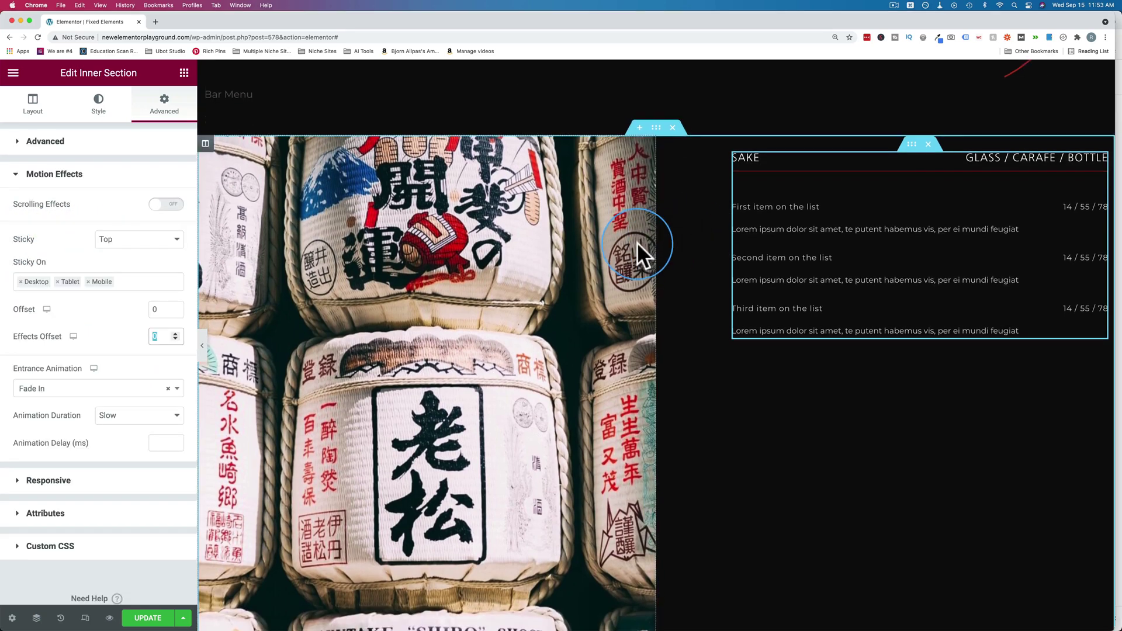
scroll(637, 242, down, 5)
scroll(637, 242, down, 5)
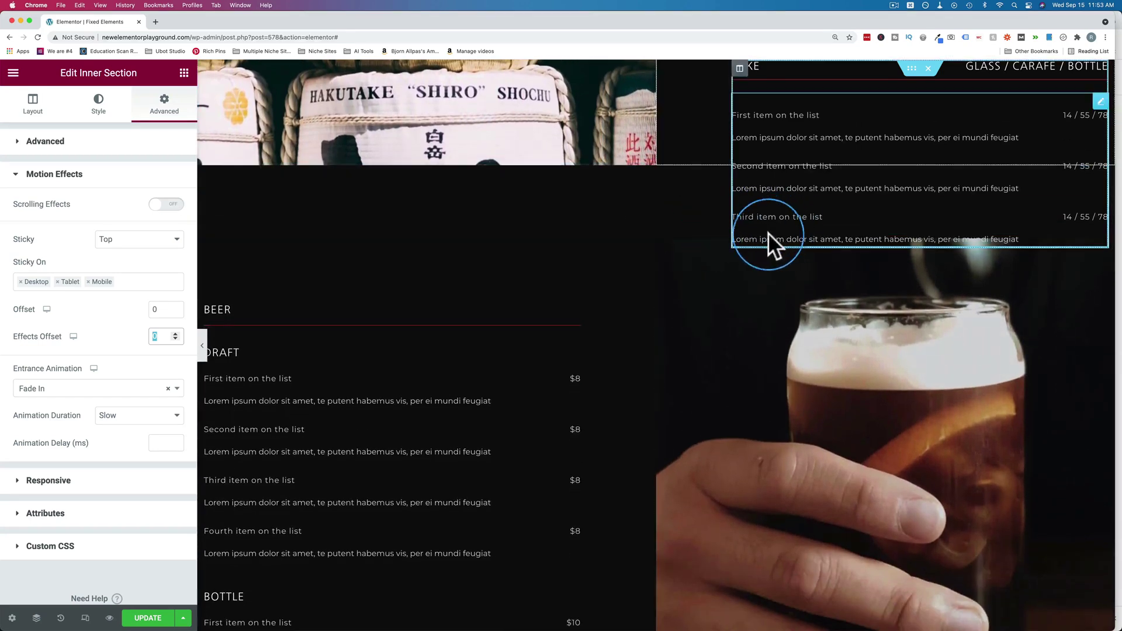
scroll(712, 245, up, 5)
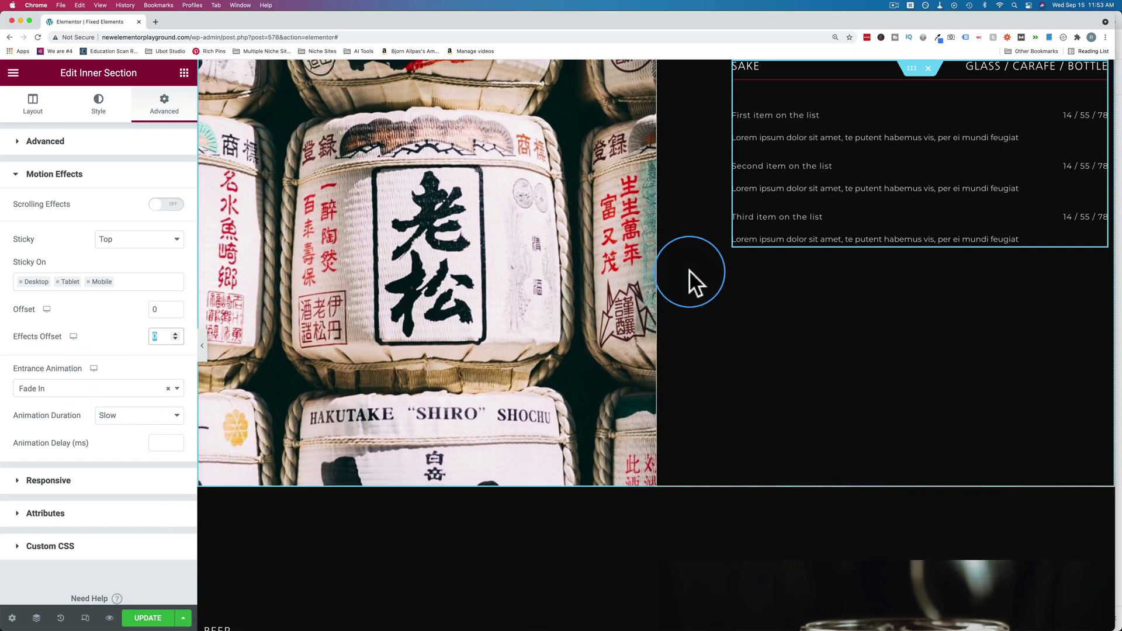
scroll(689, 270, up, 4)
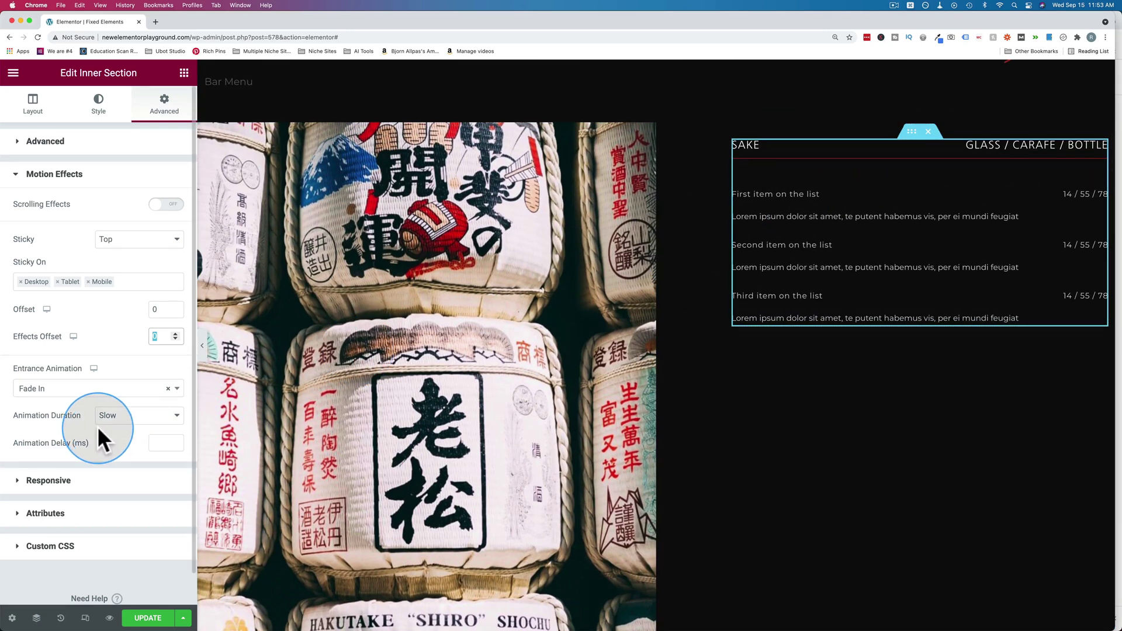
Add a new Inner Section above the SAKE header and delete its second column.
click(184, 73)
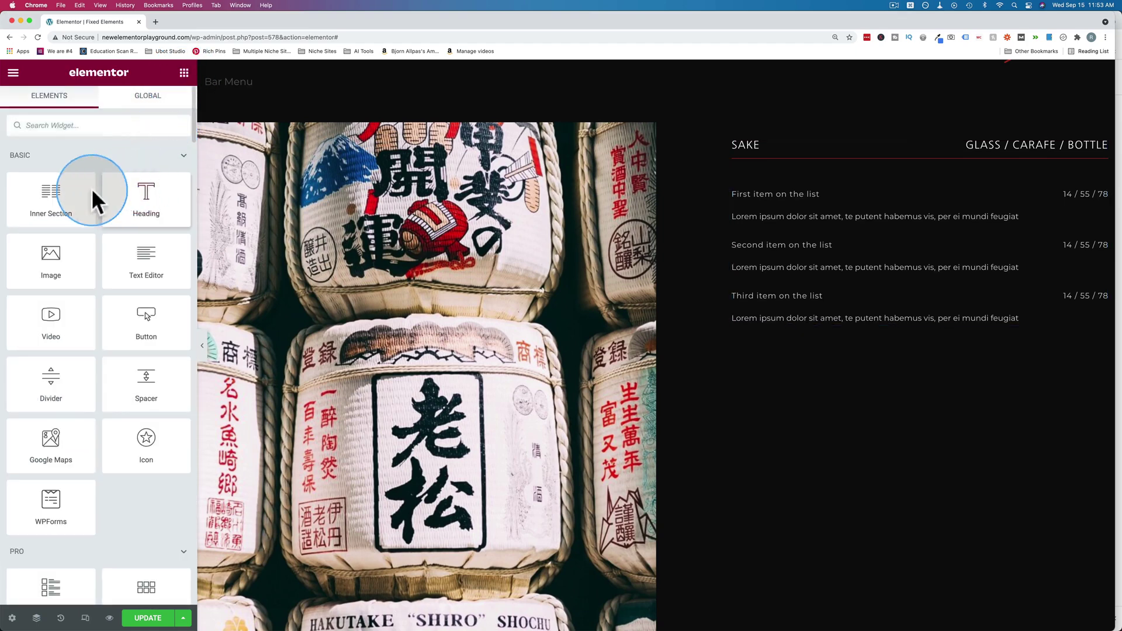
drag(47, 202, 843, 153)
click(927, 149)
right_click(927, 151)
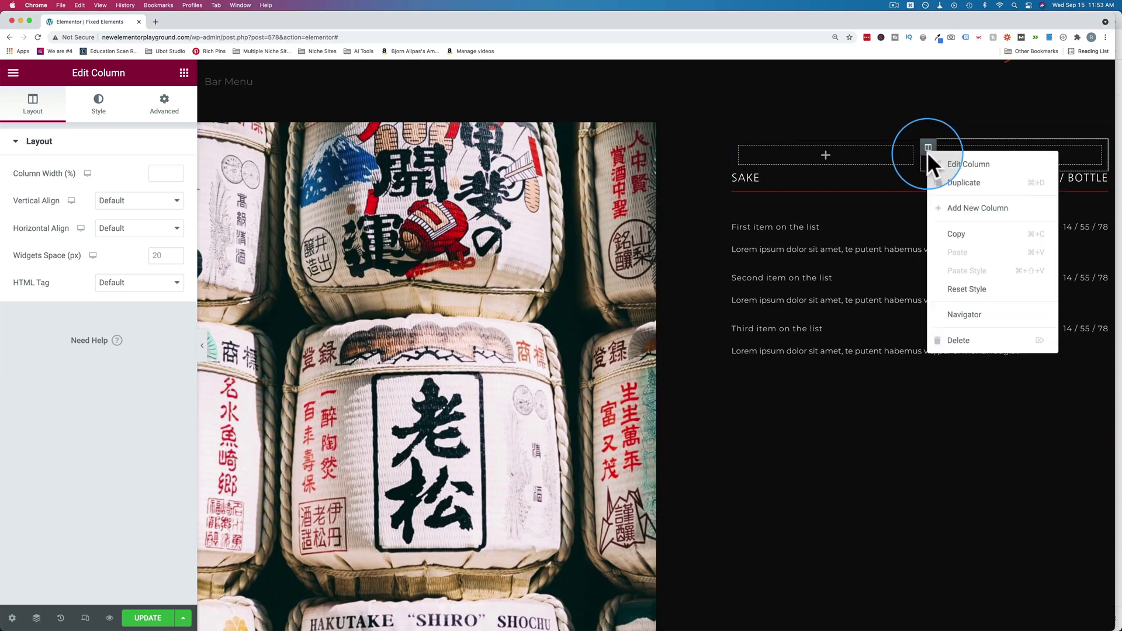
click(957, 341)
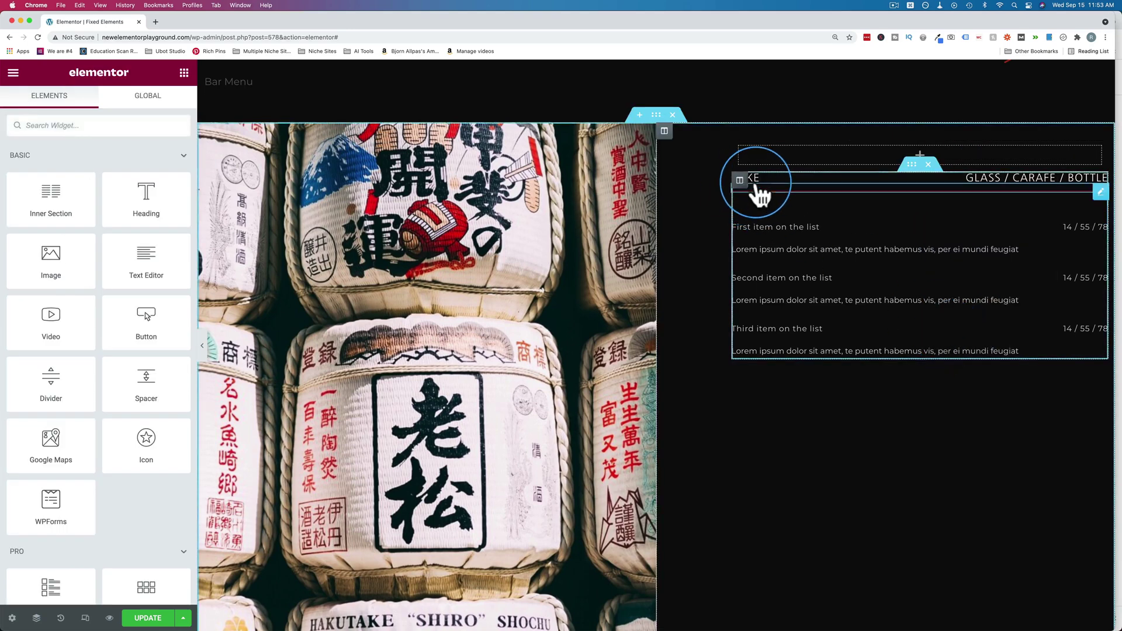
Move the SAKE heading, the divider and the Price List into the new section.
drag(756, 164, 901, 150)
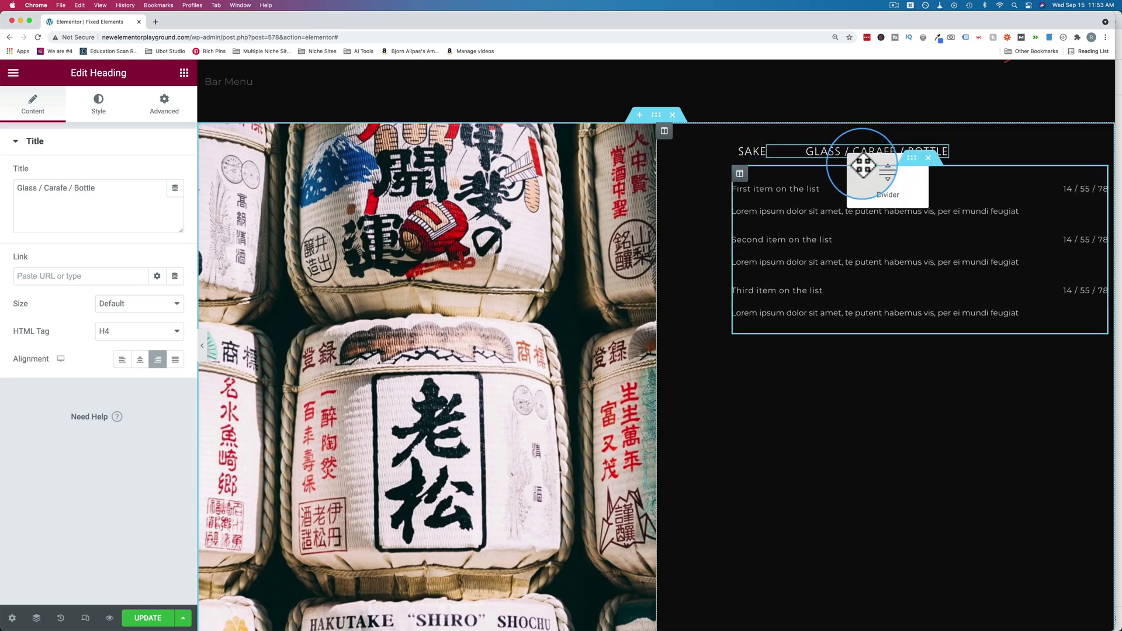
drag(860, 164, 911, 152)
drag(1094, 187, 906, 160)
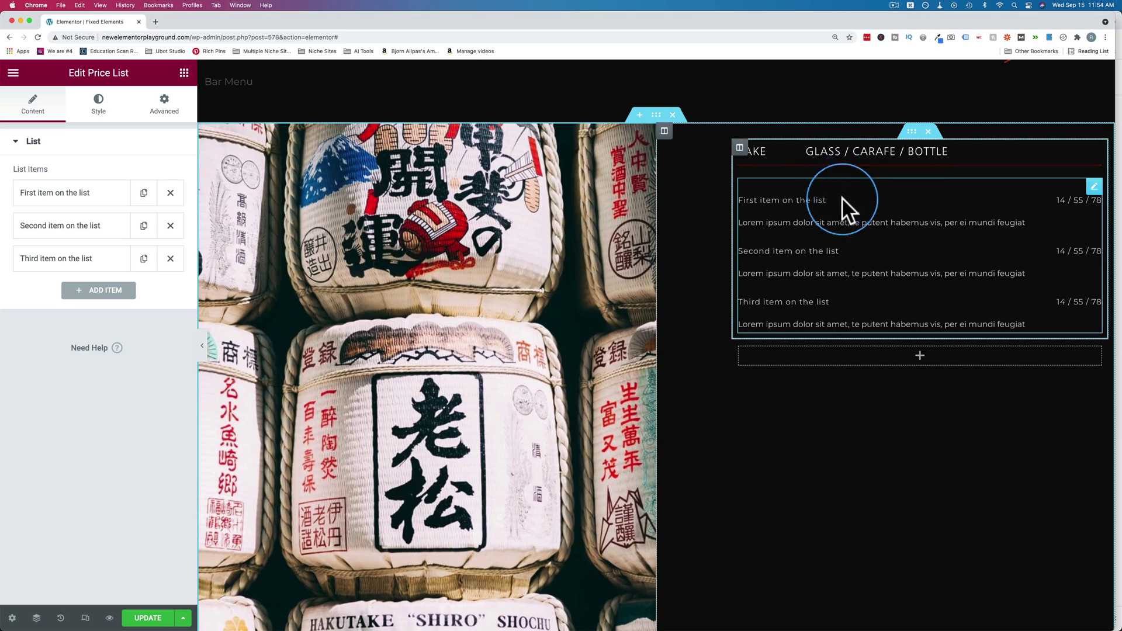
Set the new SAKE inner section to Sticky: Top with Stay In Column enabled.
click(911, 132)
click(173, 107)
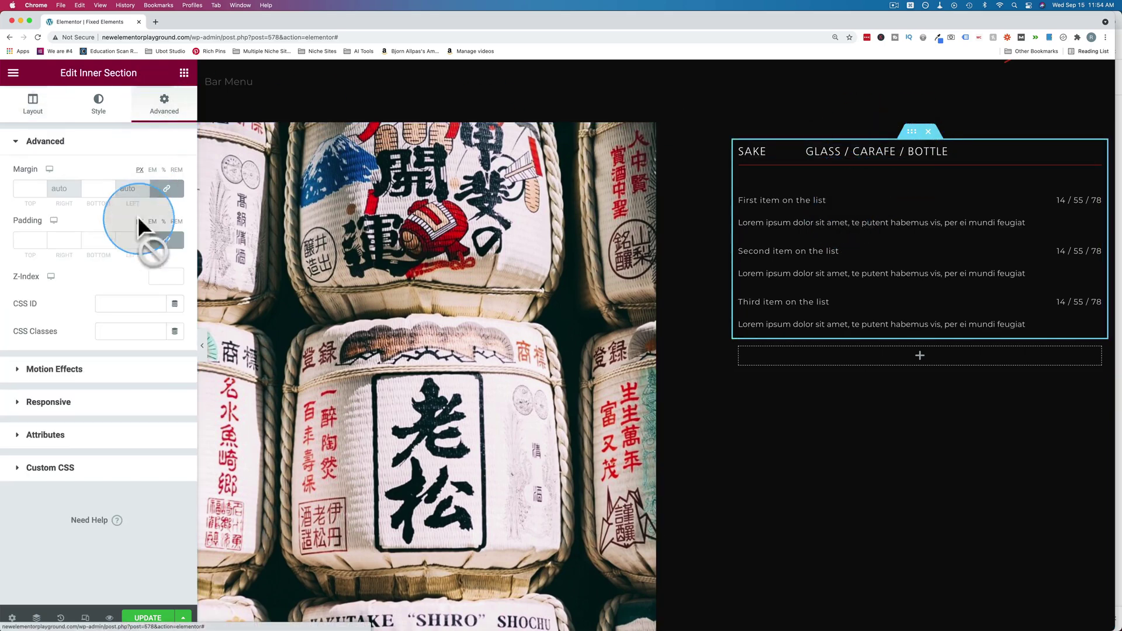
click(89, 374)
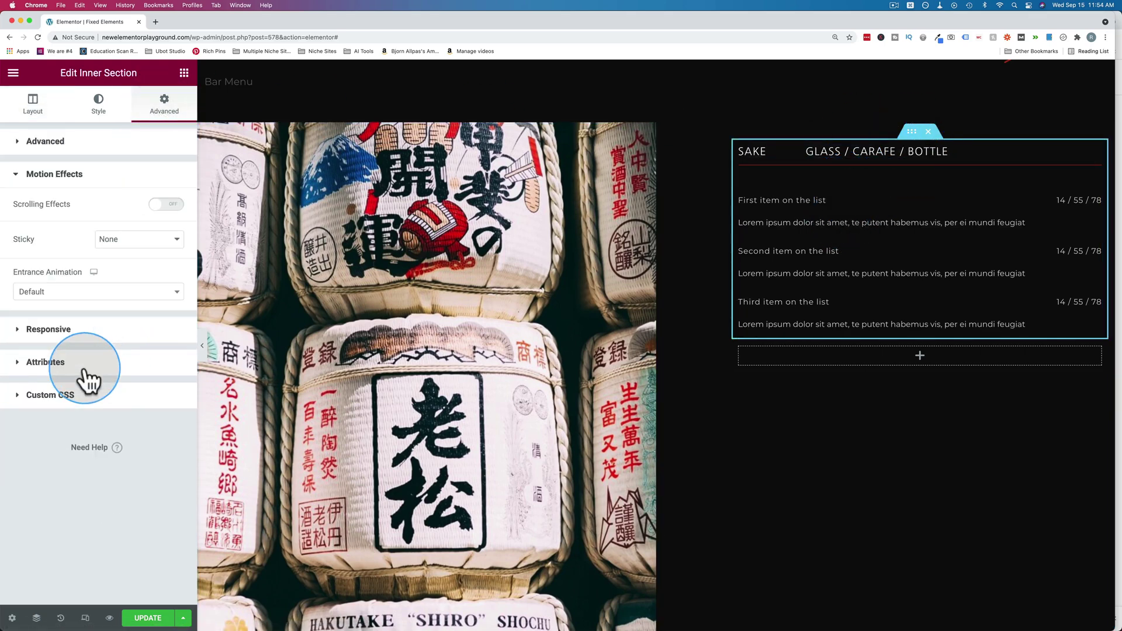
click(135, 244)
click(125, 252)
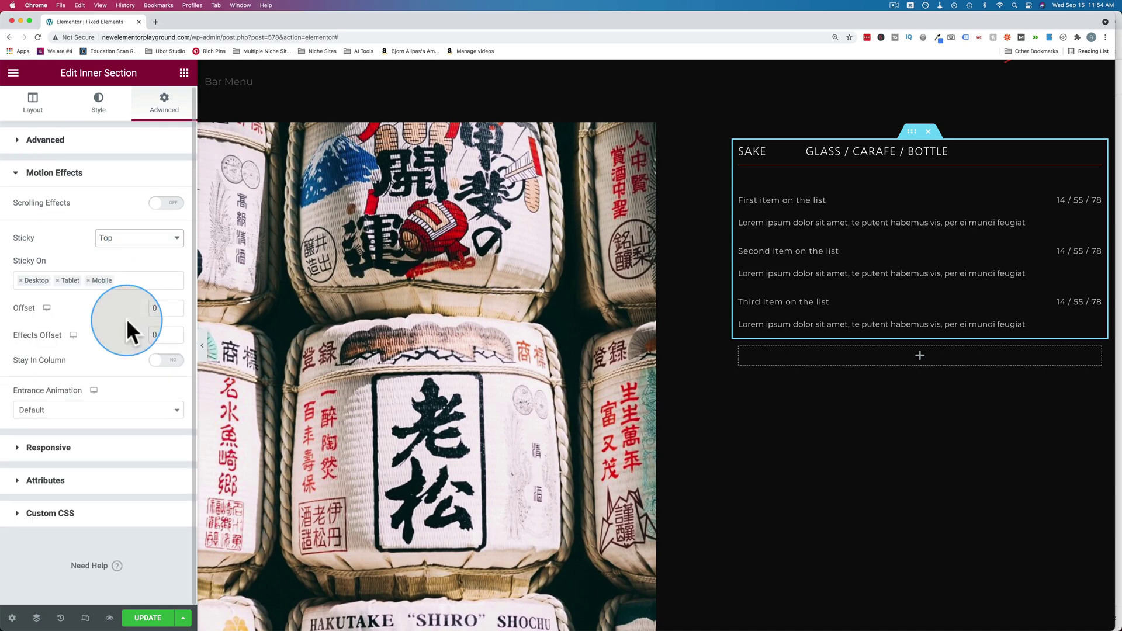
click(161, 361)
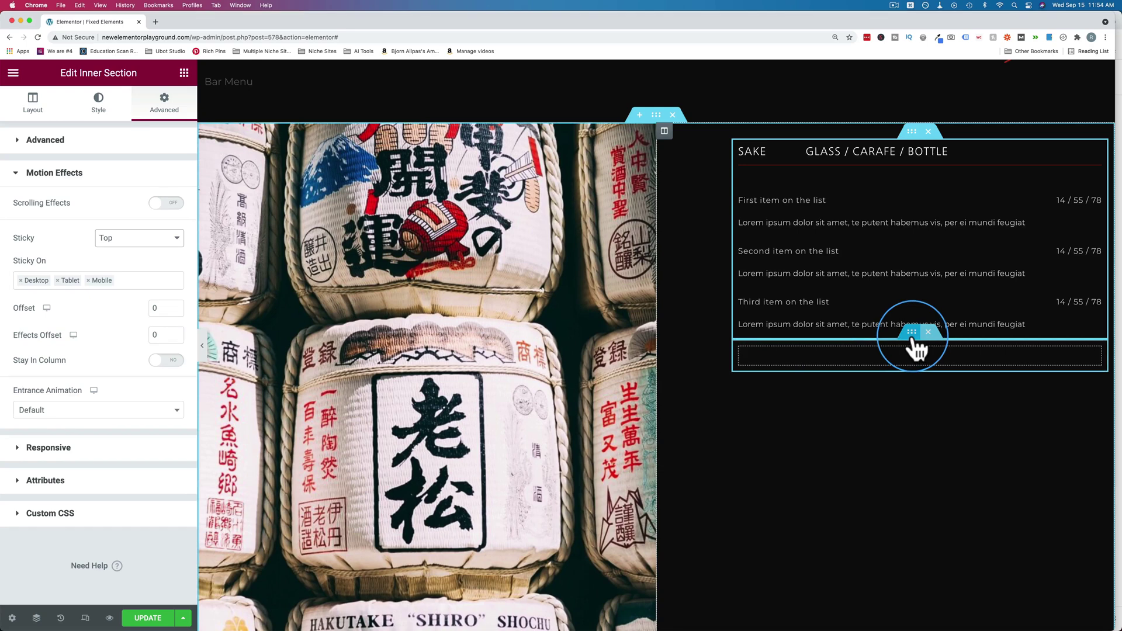
Delete the empty inner section left below the Sake list.
click(913, 343)
click(322, 237)
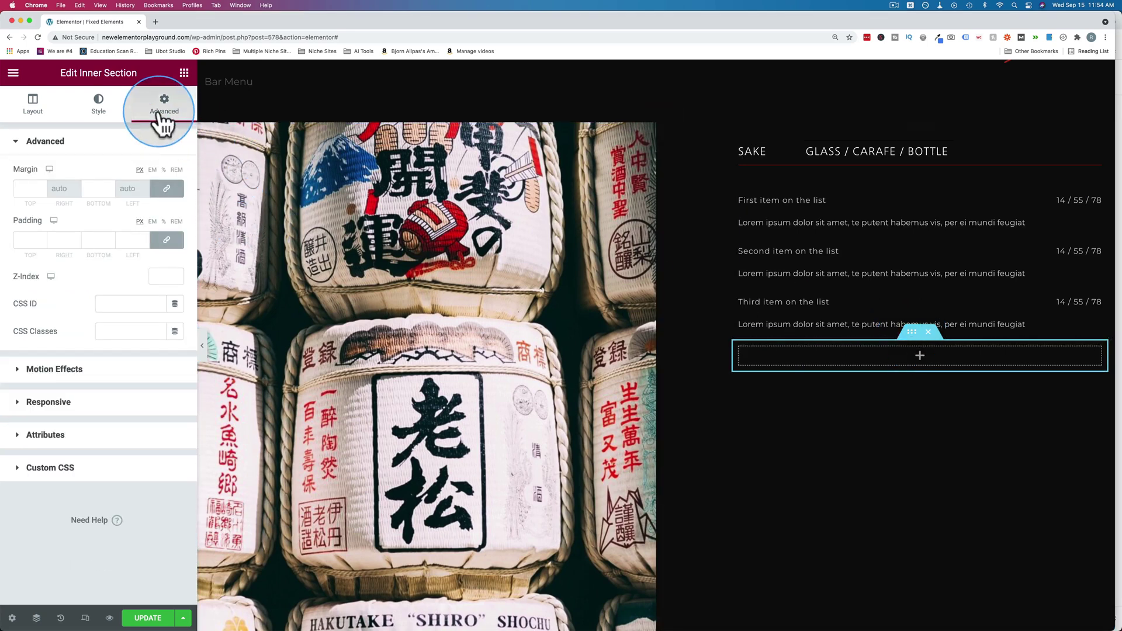
click(87, 369)
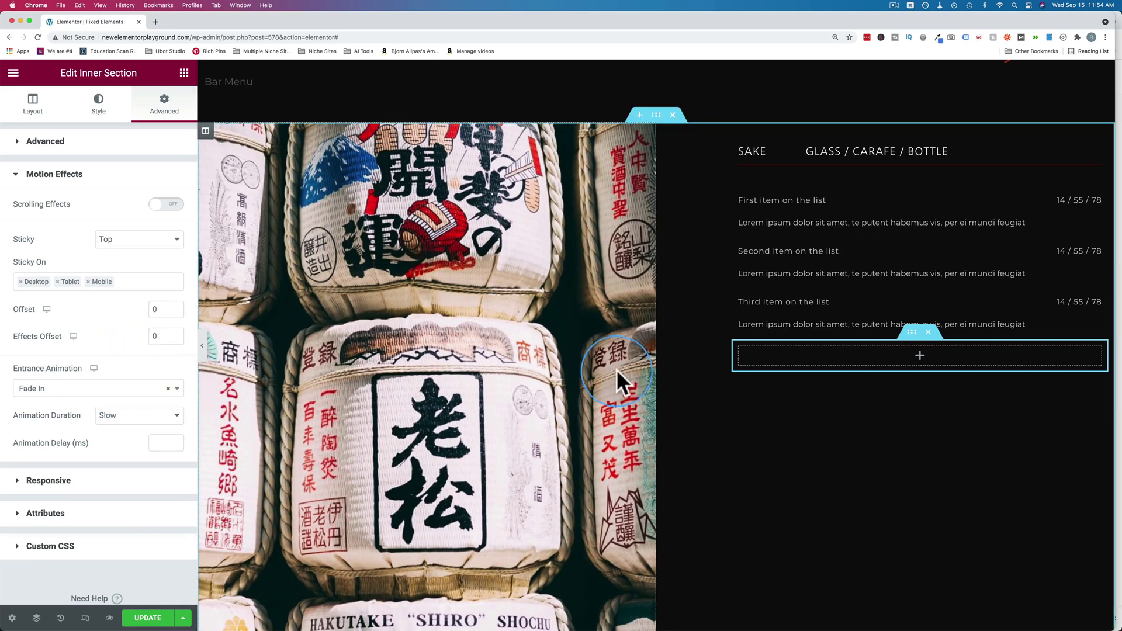
click(928, 331)
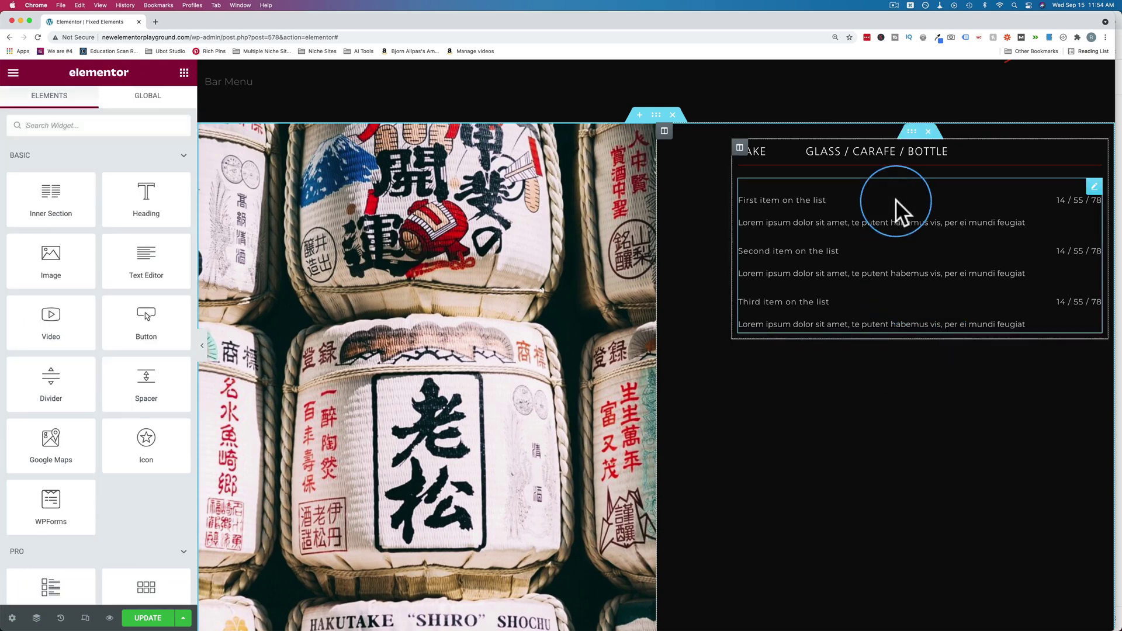
Set the Sake inner section's sticky Offset to 30 in Motion Effects.
click(911, 136)
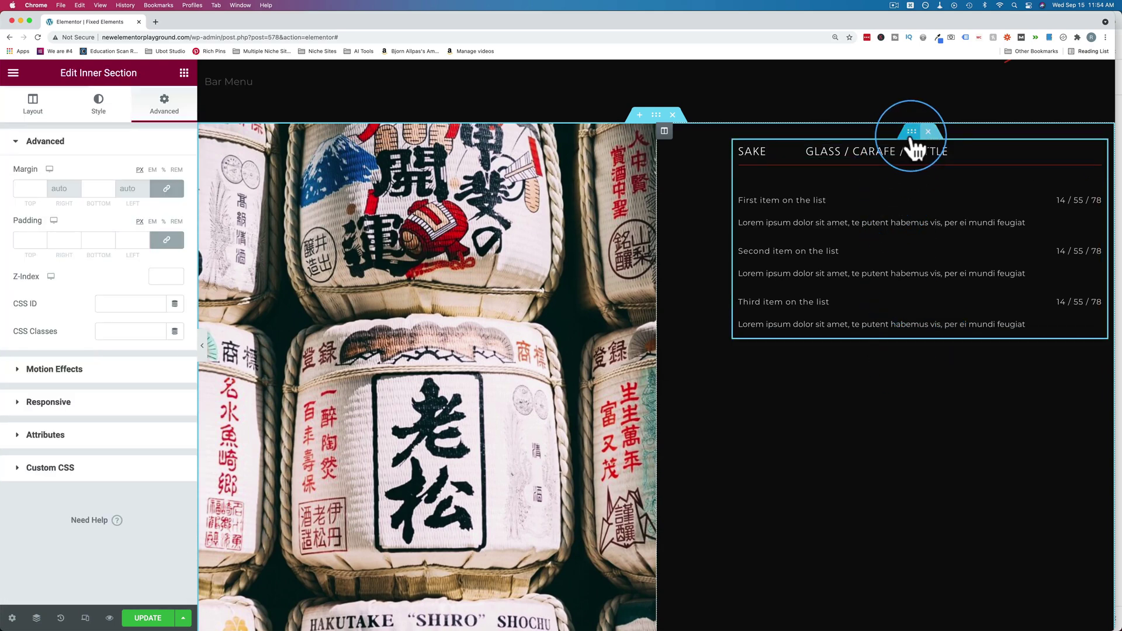
click(88, 374)
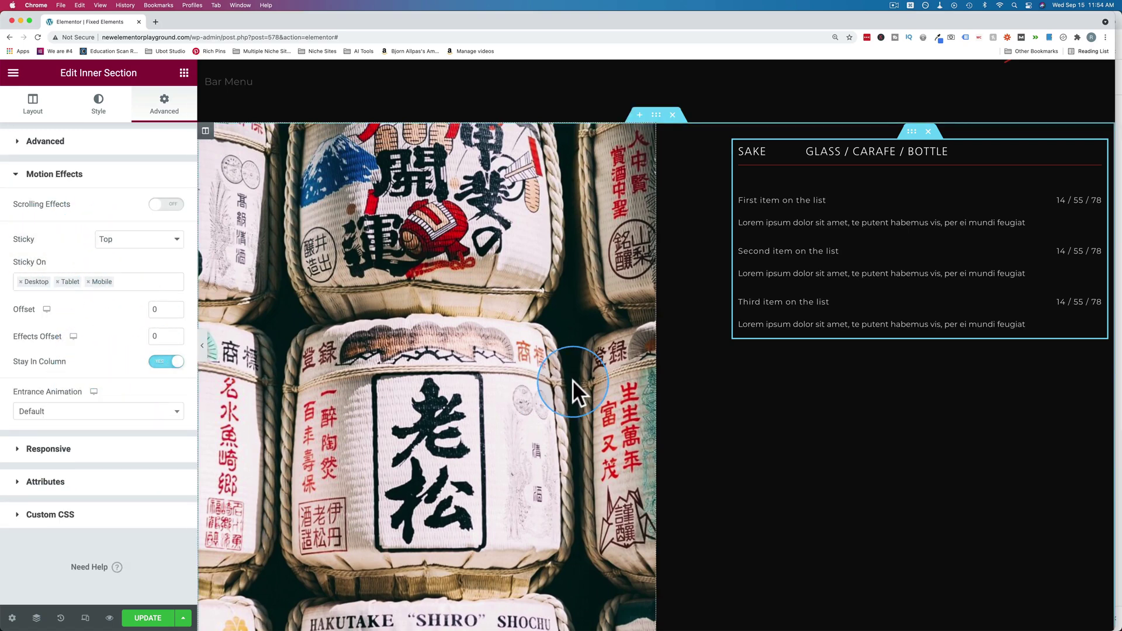
scroll(572, 380, down, 5)
scroll(573, 380, down, 6)
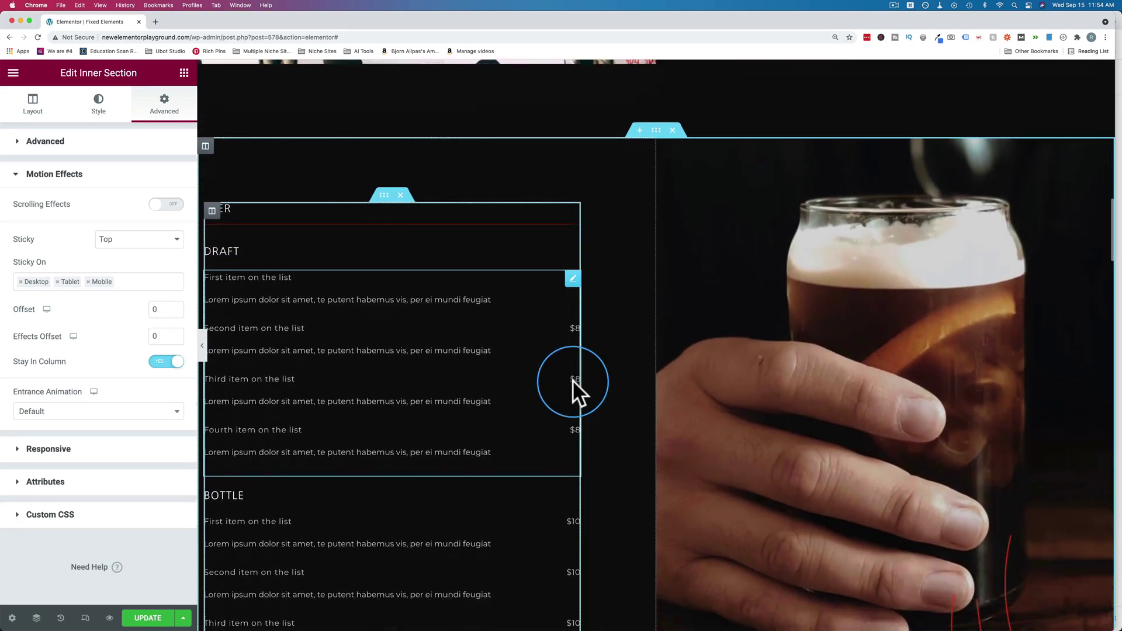
scroll(572, 380, up, 10)
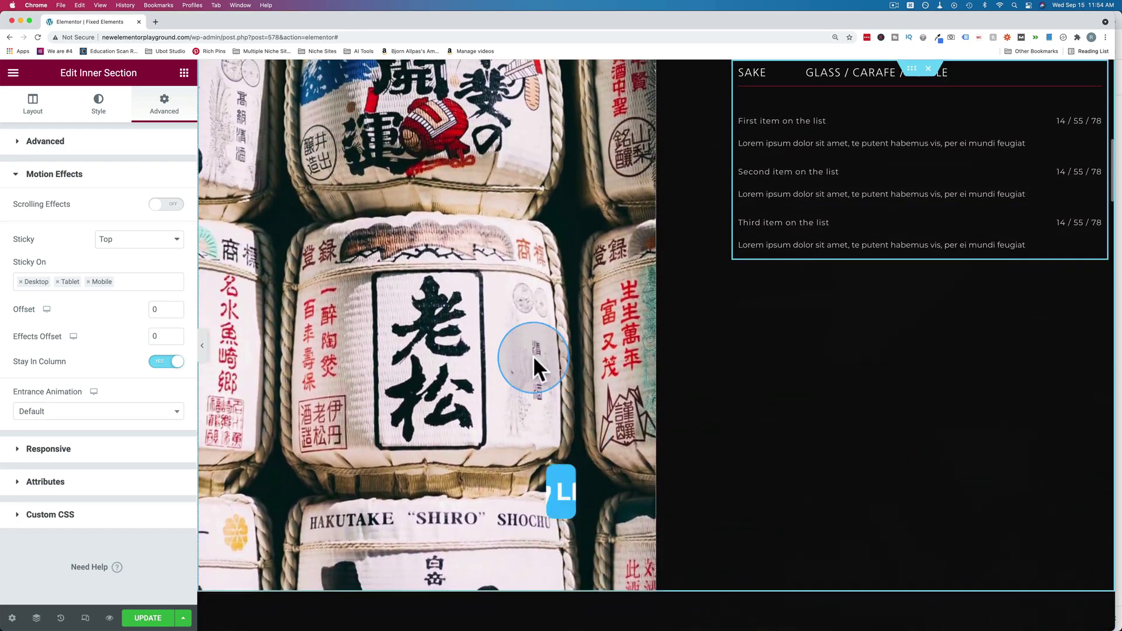
scroll(500, 326, up, 2)
click(164, 307)
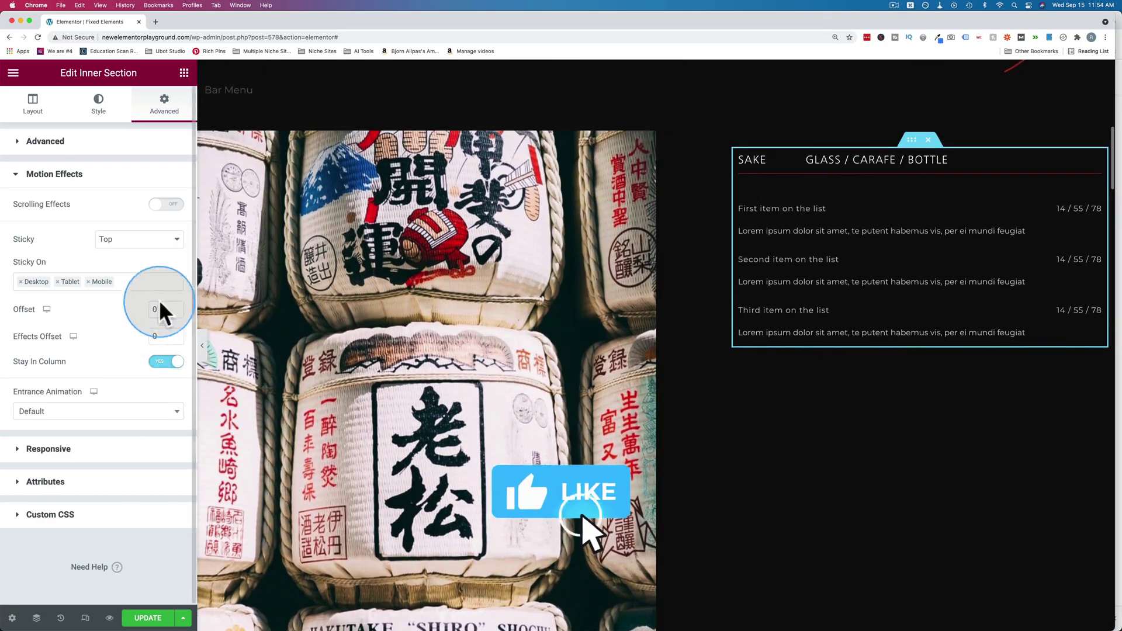
text(30)
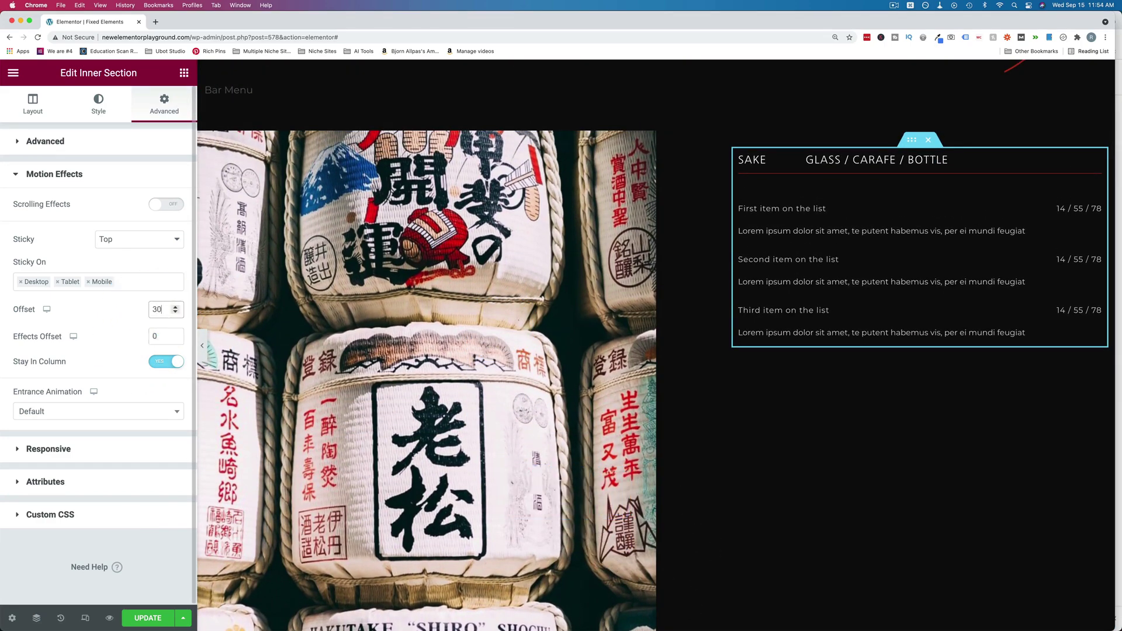
key(Tab)
Scroll the preview to check the sticky Sake list with its 30 px offset.
scroll(562, 324, down, 5)
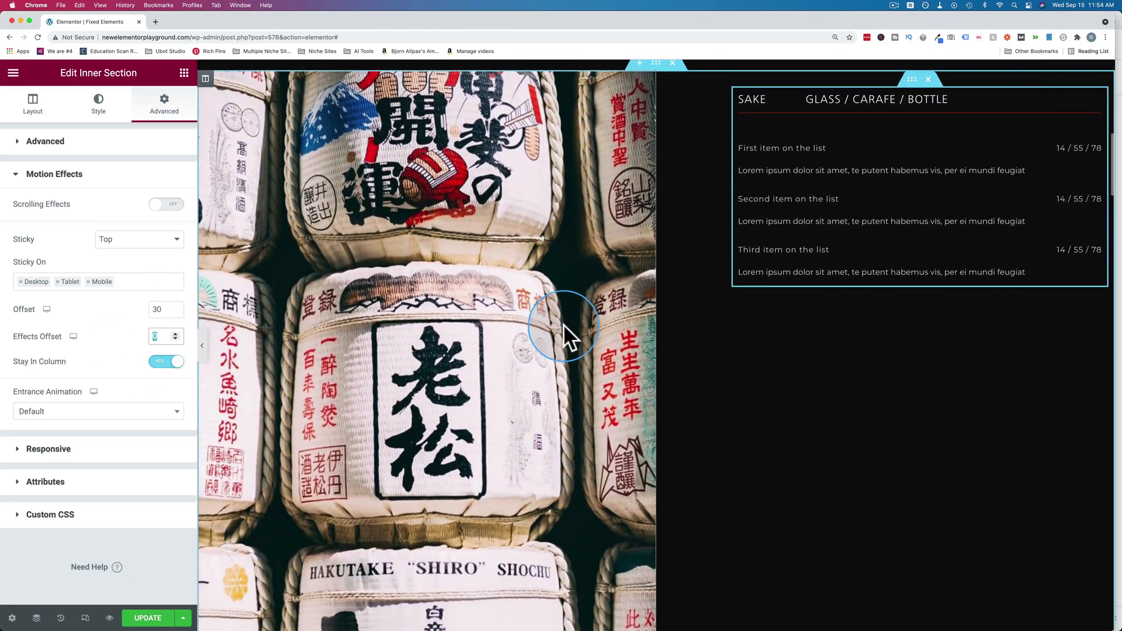
scroll(563, 323, down, 5)
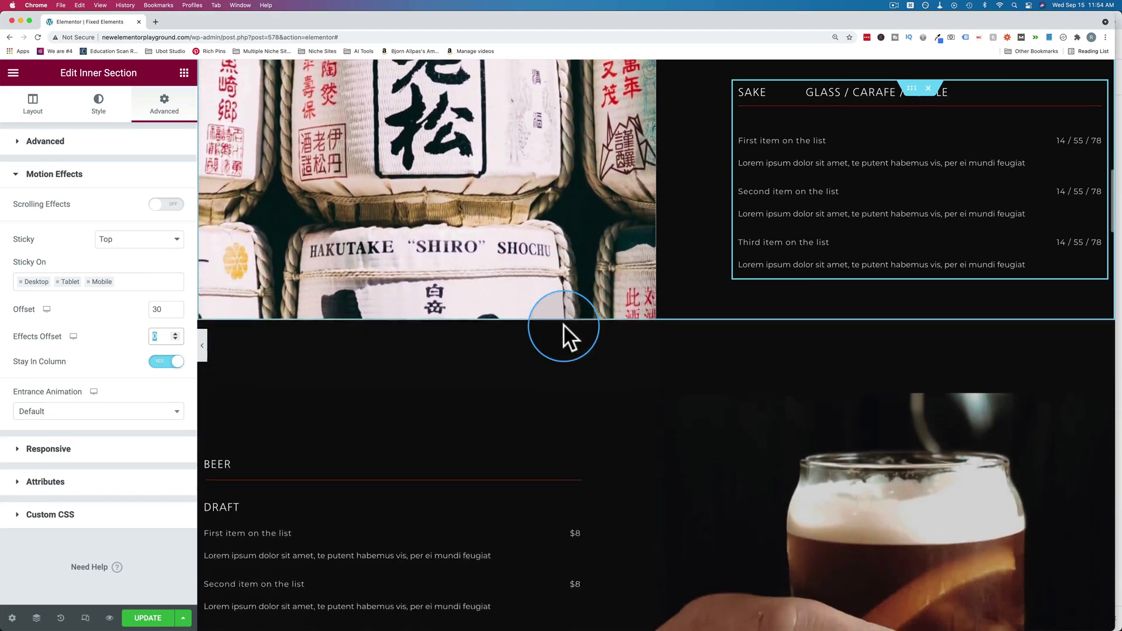
scroll(563, 324, down, 6)
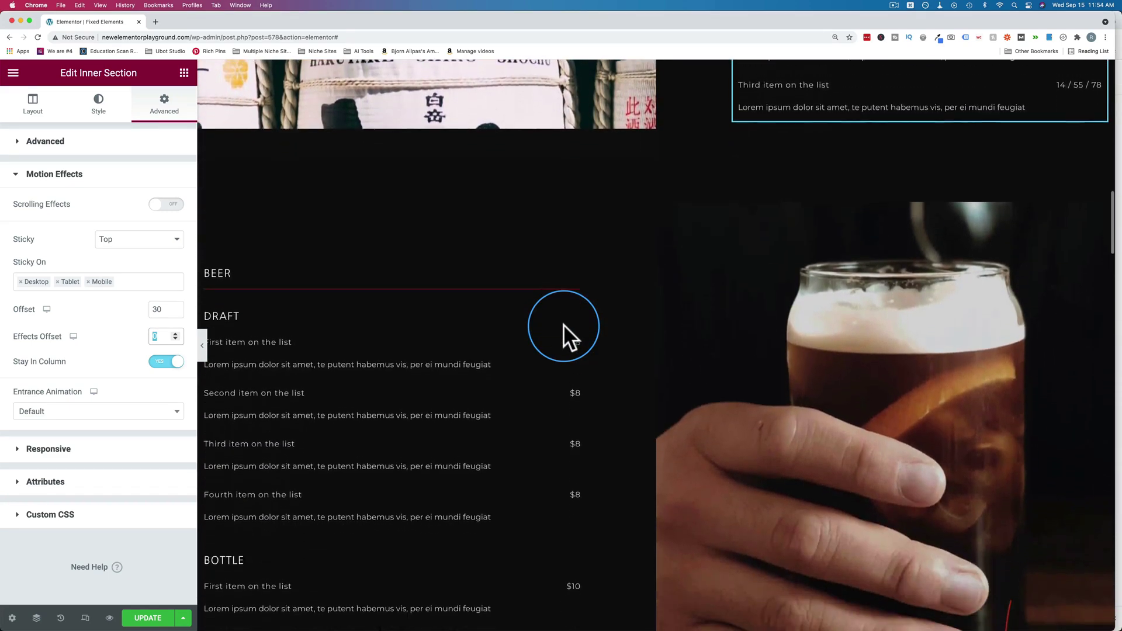
scroll(563, 324, down, 1)
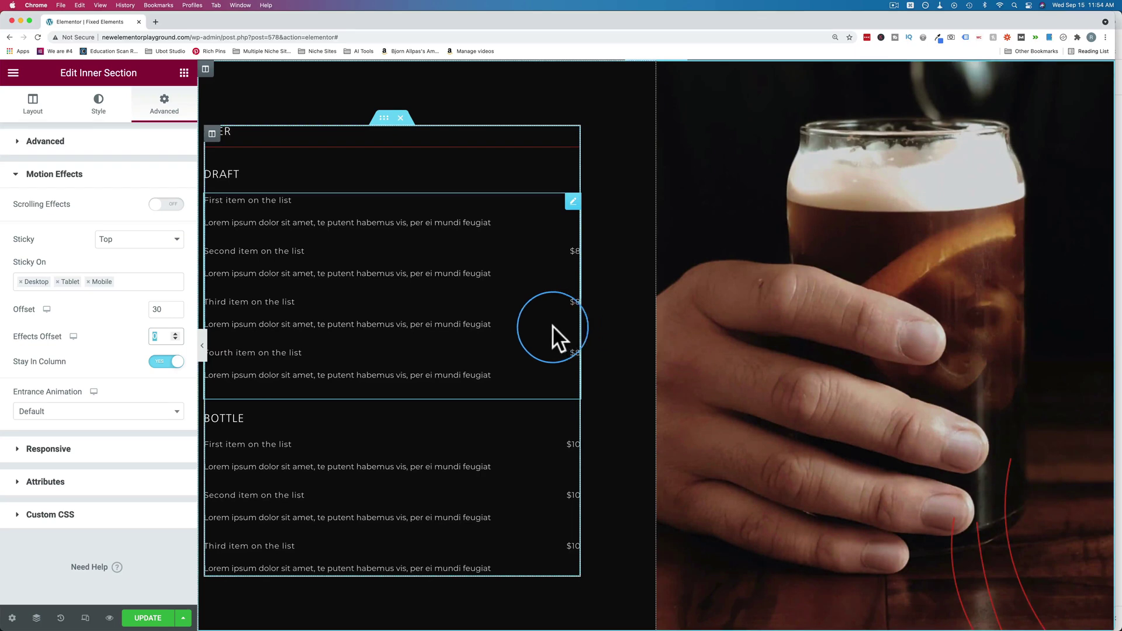
Set the Beer list's inner section to Sticky: Top under Advanced > Motion Effects.
click(380, 121)
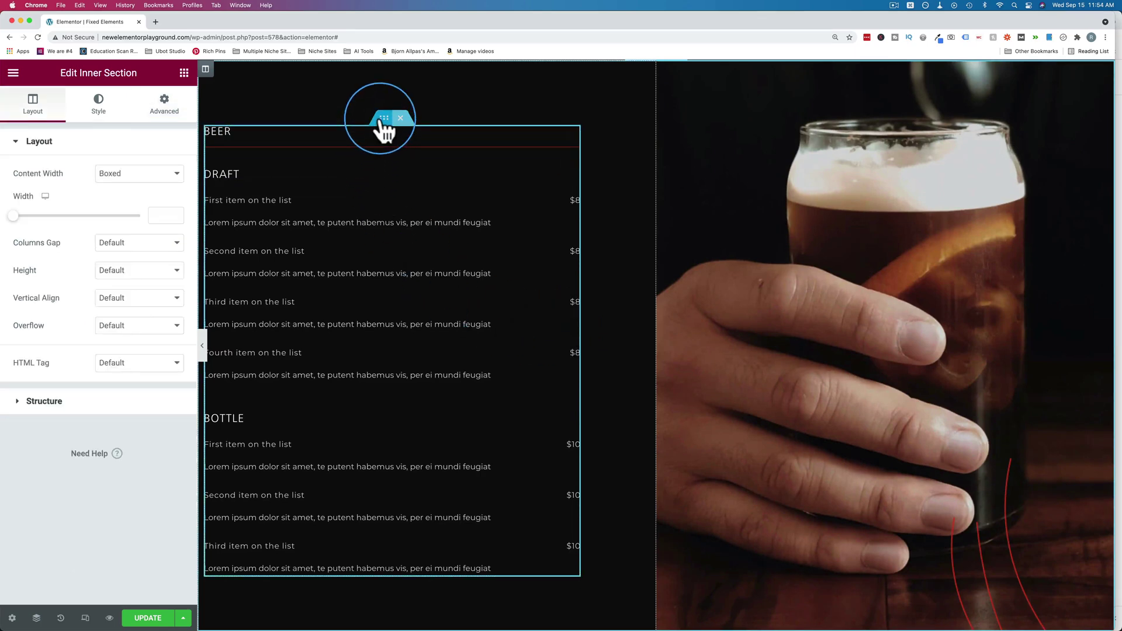
click(165, 114)
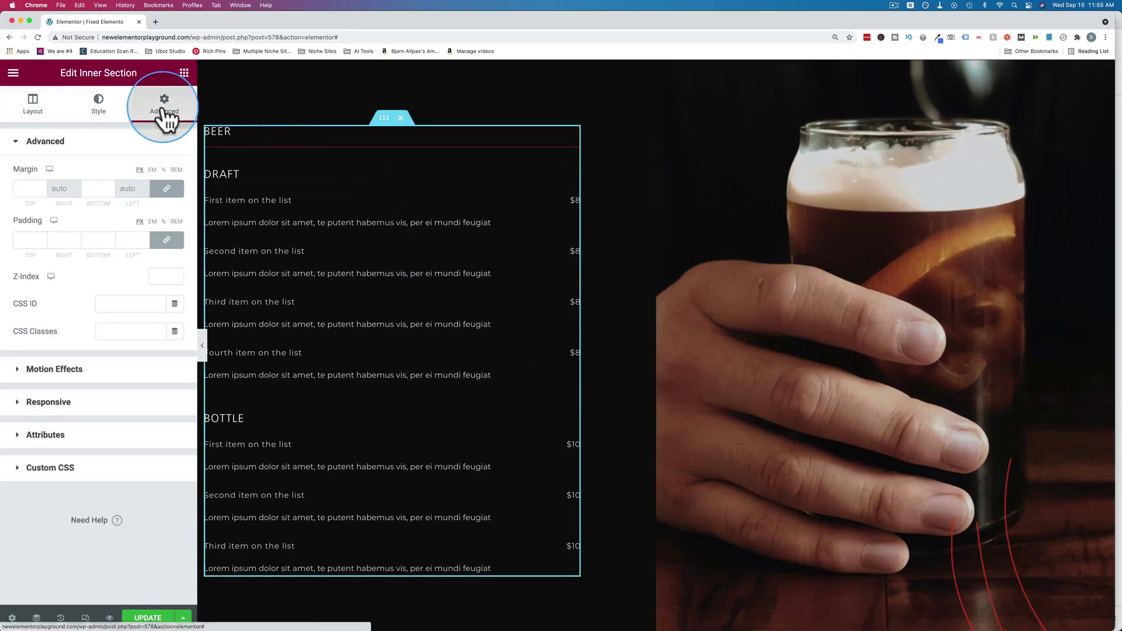
click(83, 369)
click(130, 242)
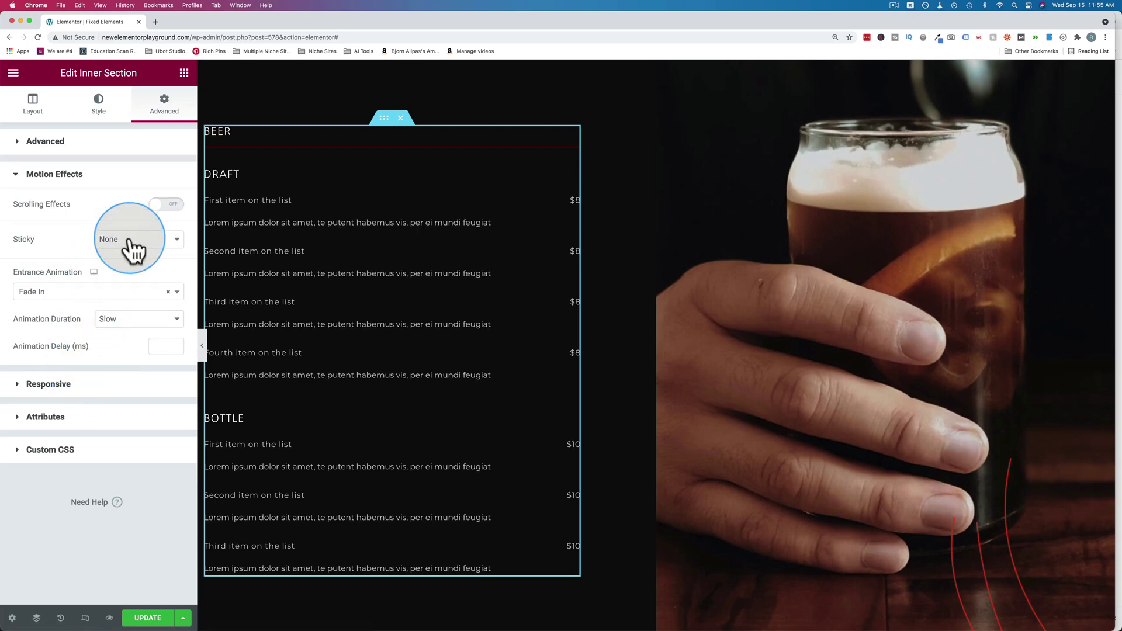
click(120, 253)
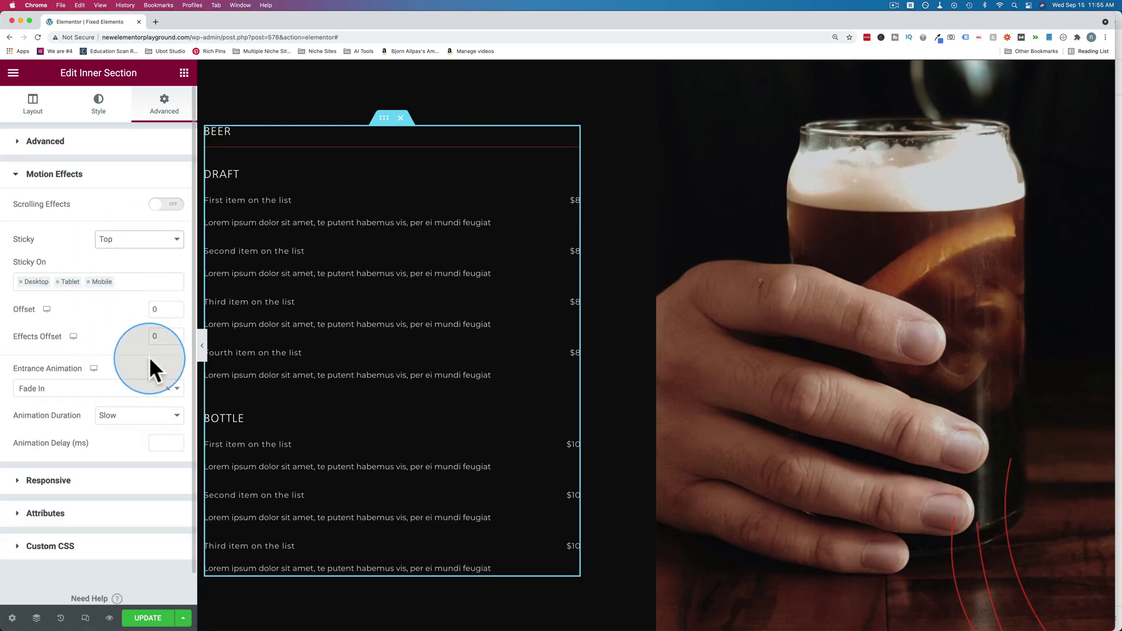
click(124, 239)
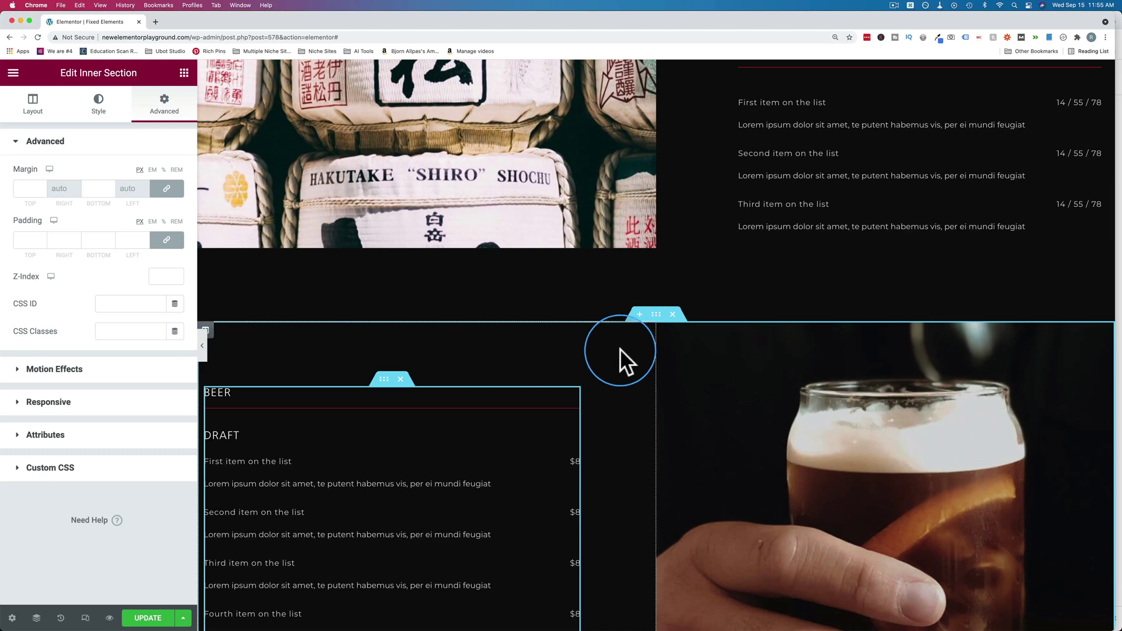
Set the outer Beer section (CSS ID beer) to Sticky: Top in Motion Effects.
click(656, 316)
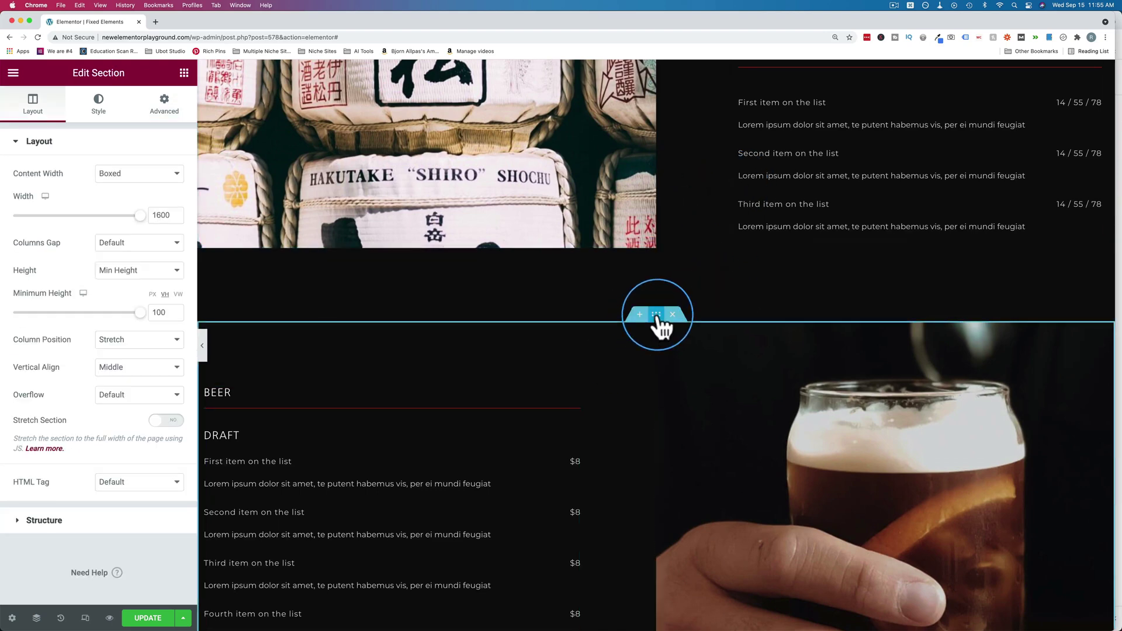
click(161, 104)
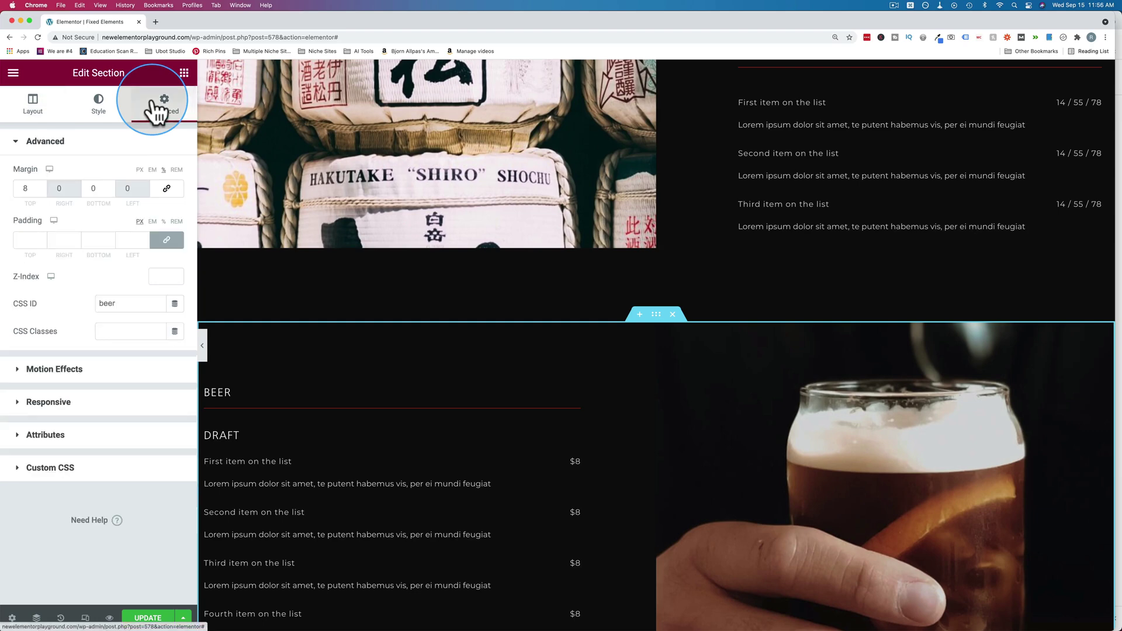
click(83, 356)
click(120, 242)
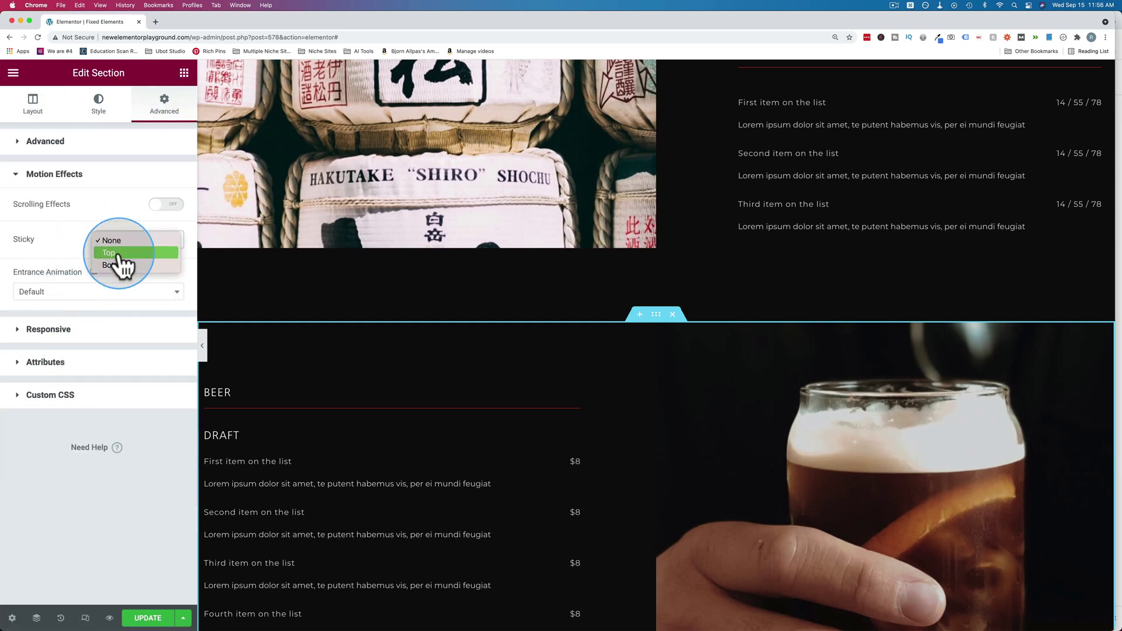
click(122, 264)
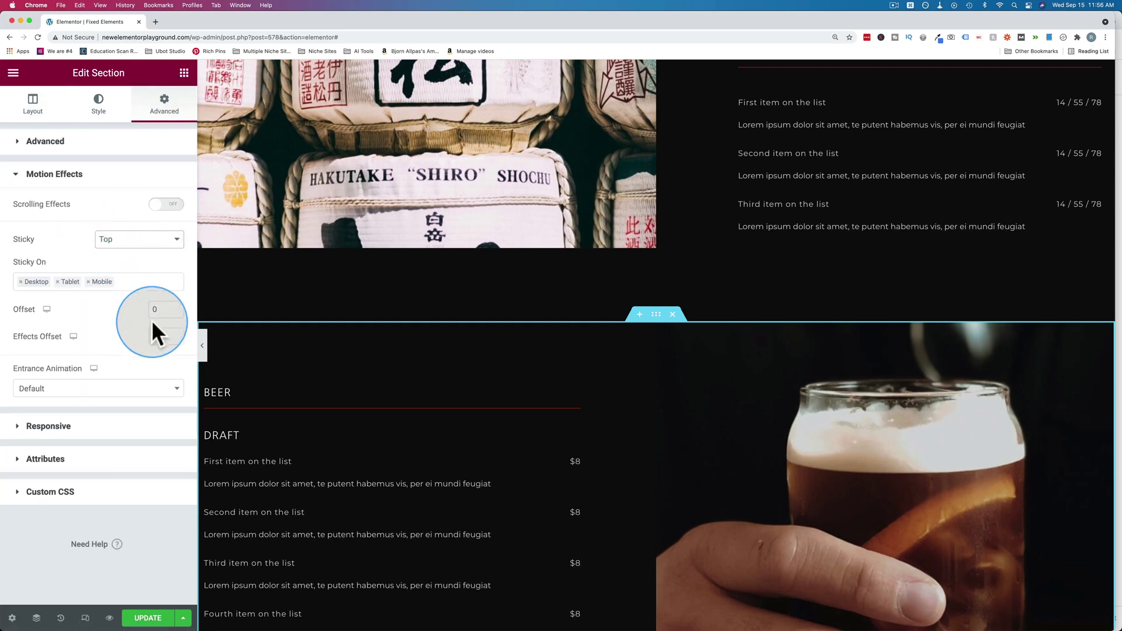